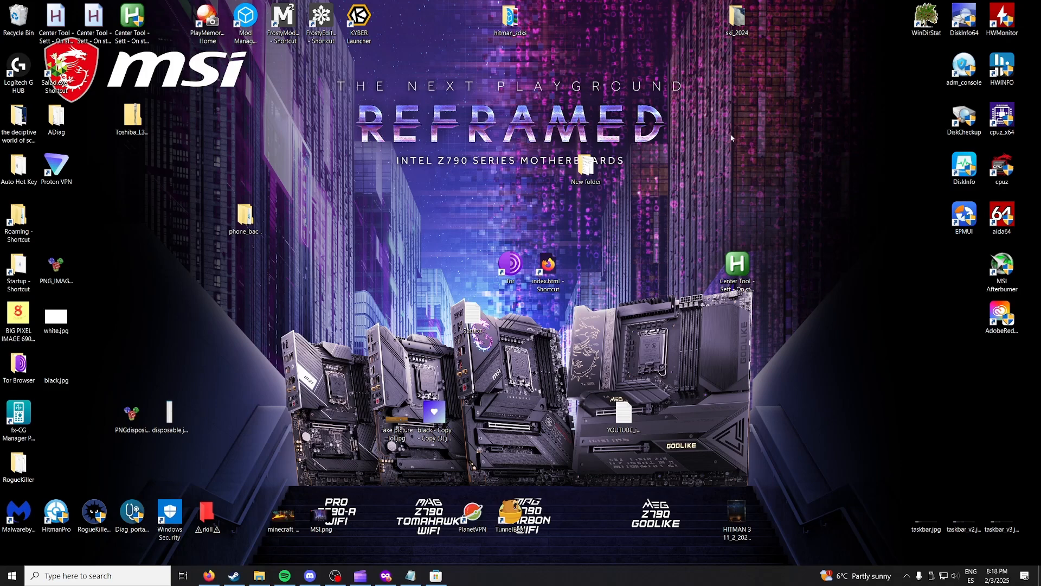
Step: Look up the Microsoft PowerToys page in the Microsoft Store, then minimize the store
left_click(436, 575)
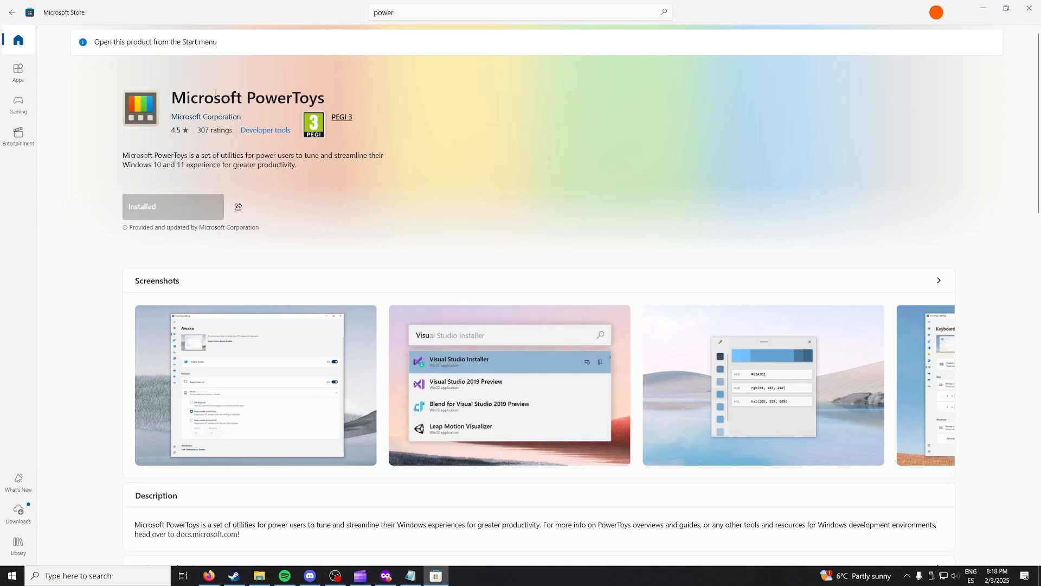
left_click_drag(173, 98, 330, 97)
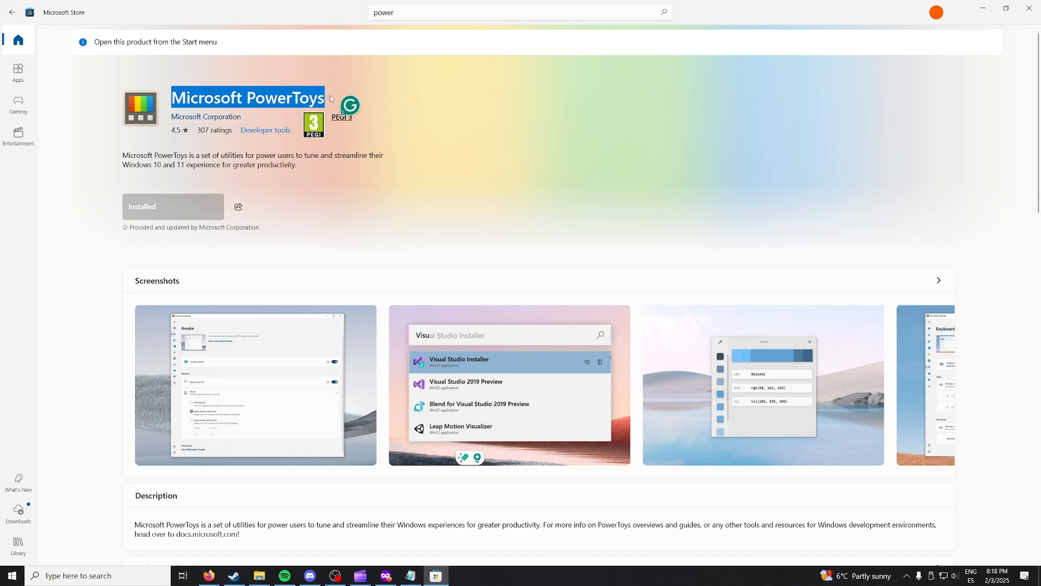
left_click(693, 125)
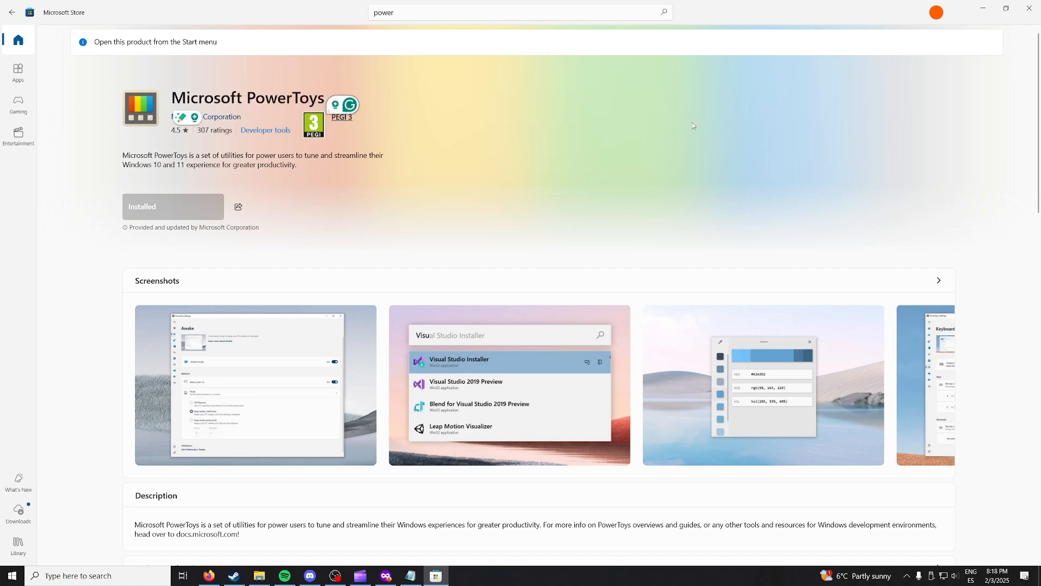
left_click(987, 14)
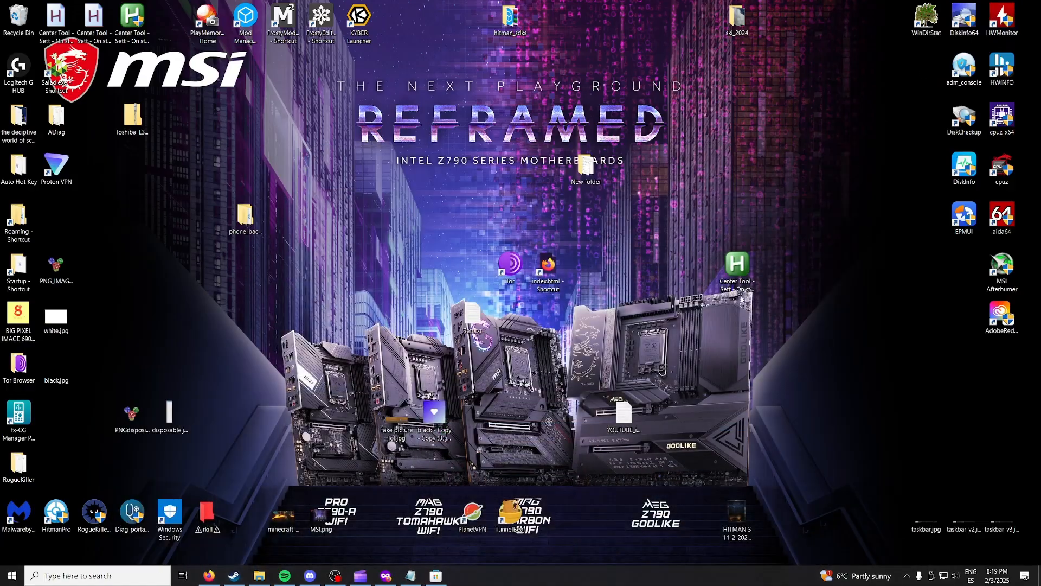
Step: Launch PowerToys and trigger Find My Mouse to spotlight the pointer
key("super")
type("power")
key("Return")
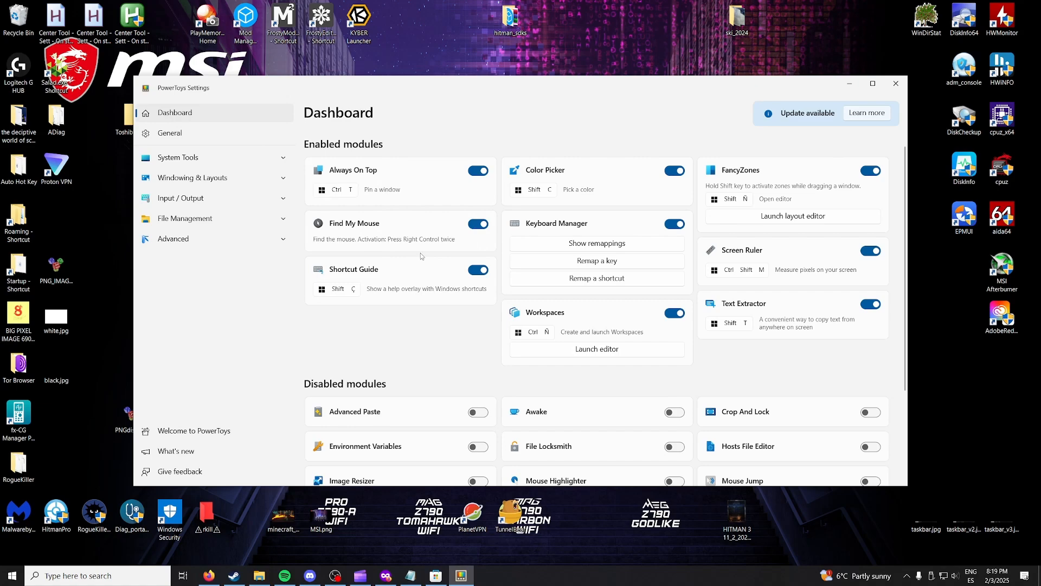
key("Control_R")
key("Control_R")
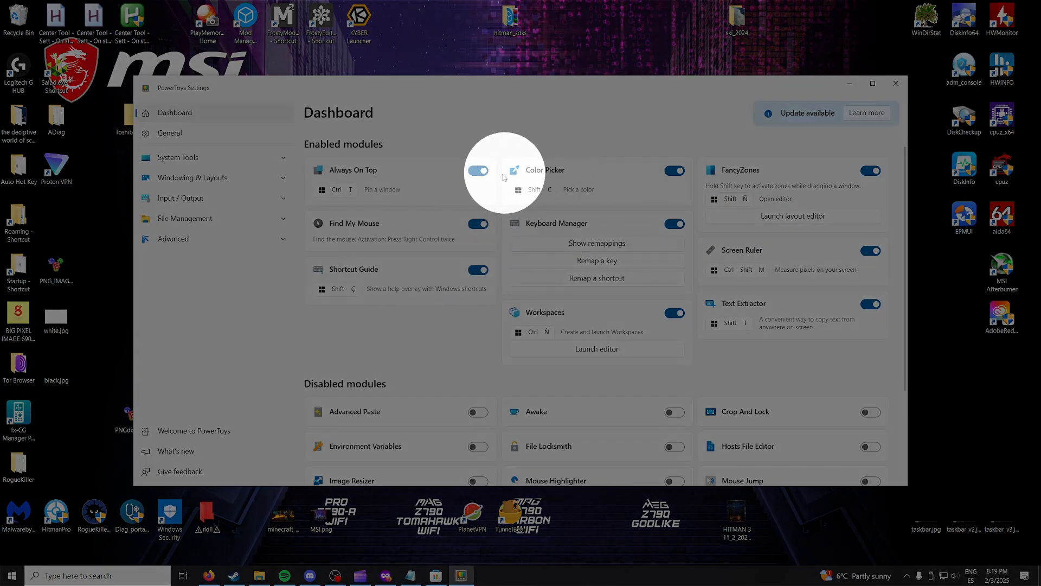
Step: Open Keyboard Manager's Remap keys editor and add a remapping with Play/Pause Media as the source key
left_click(544, 227)
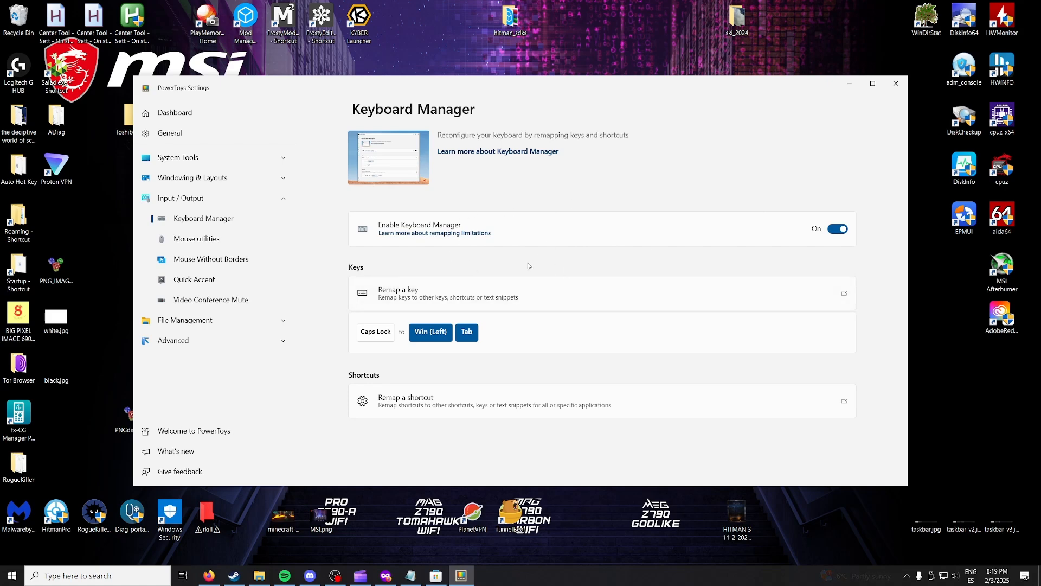
left_click(426, 294)
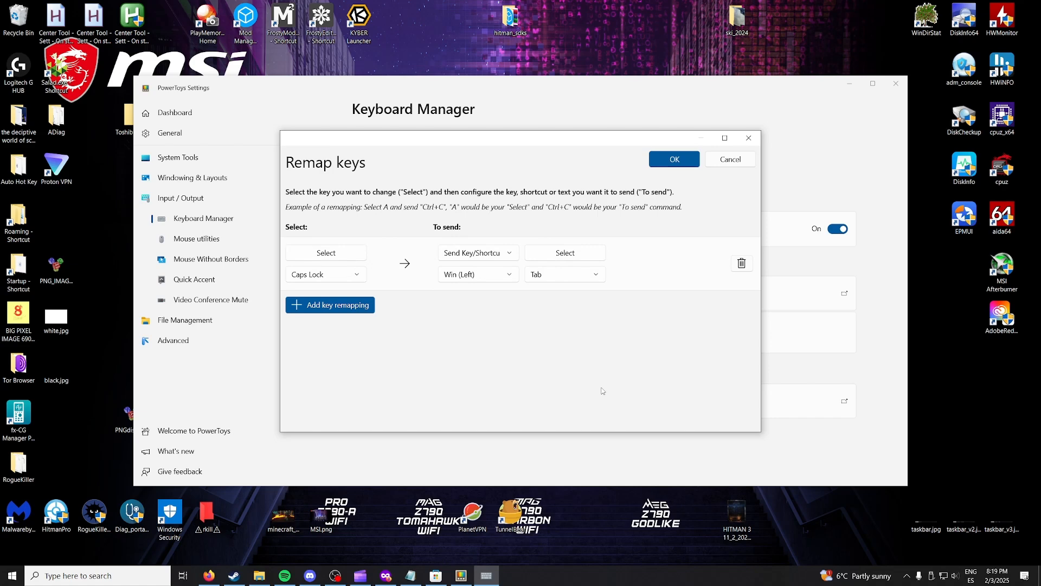
left_click(355, 308)
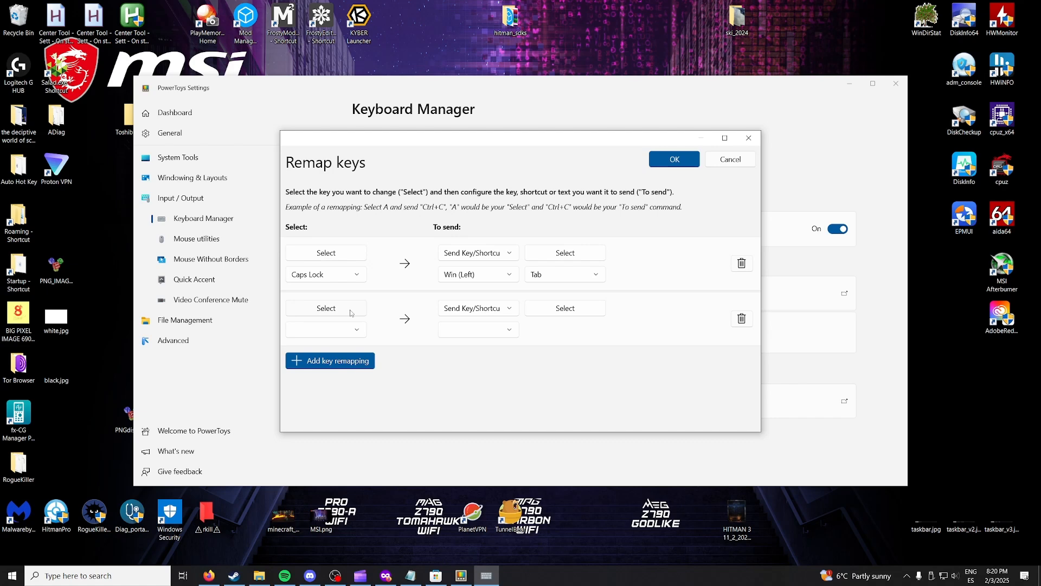
left_click(353, 333)
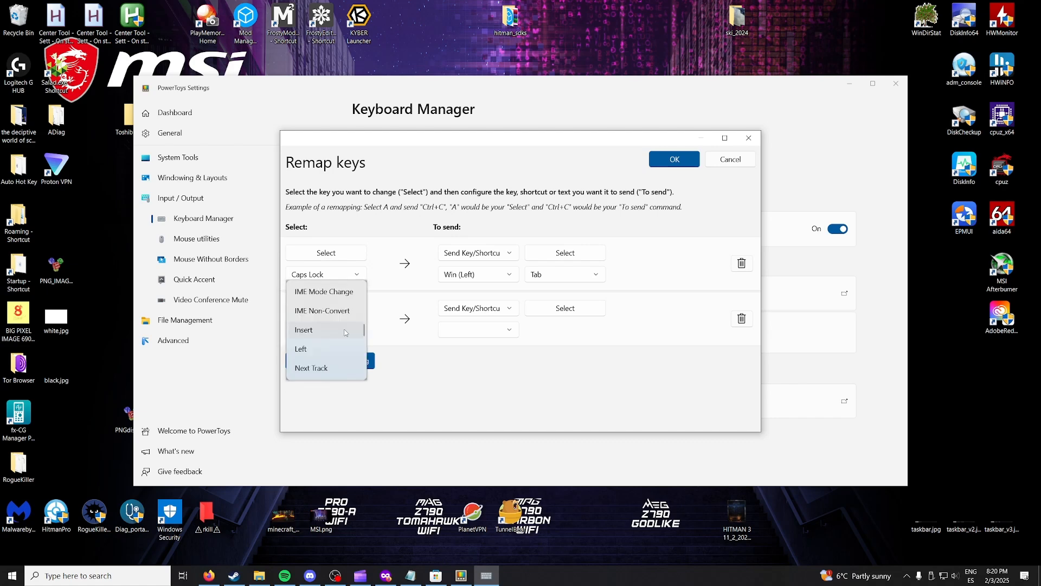
scroll(353, 333, "up", 4)
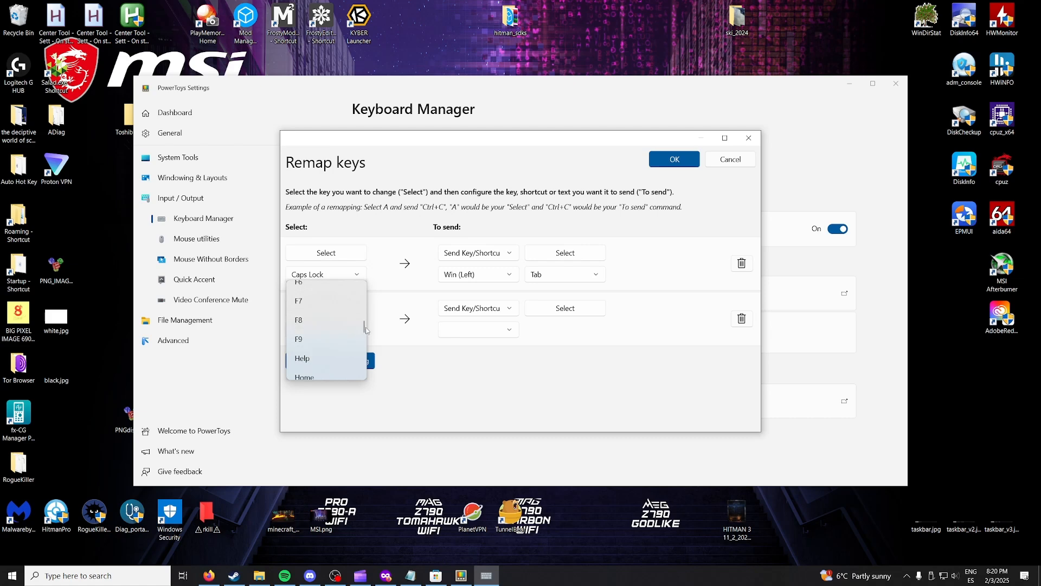
mouse_move(364, 329)
left_mouse_down()
mouse_move(362, 307)
mouse_move(364, 379)
mouse_move(365, 339)
left_mouse_up()
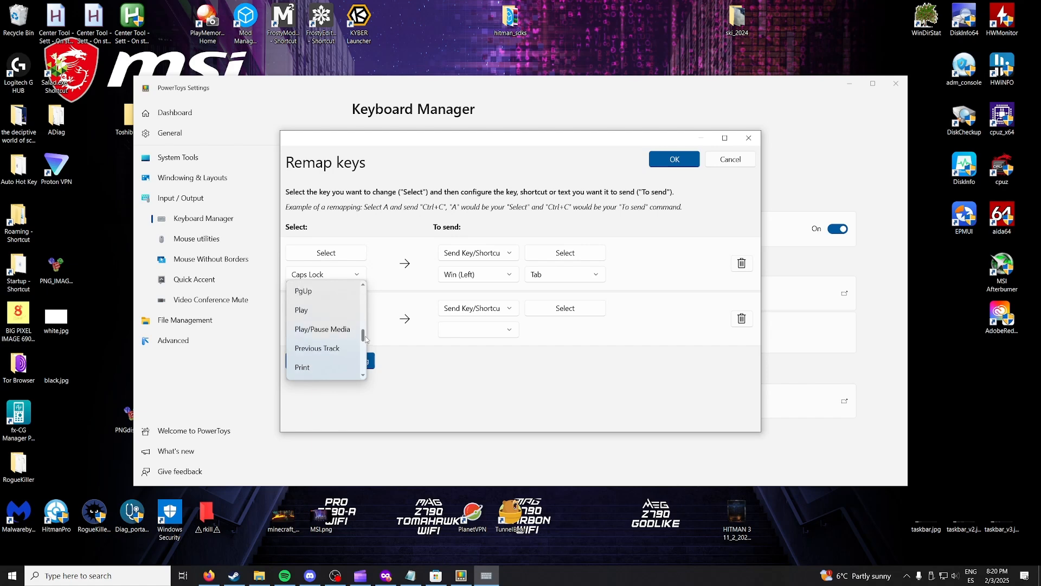
left_click(318, 331)
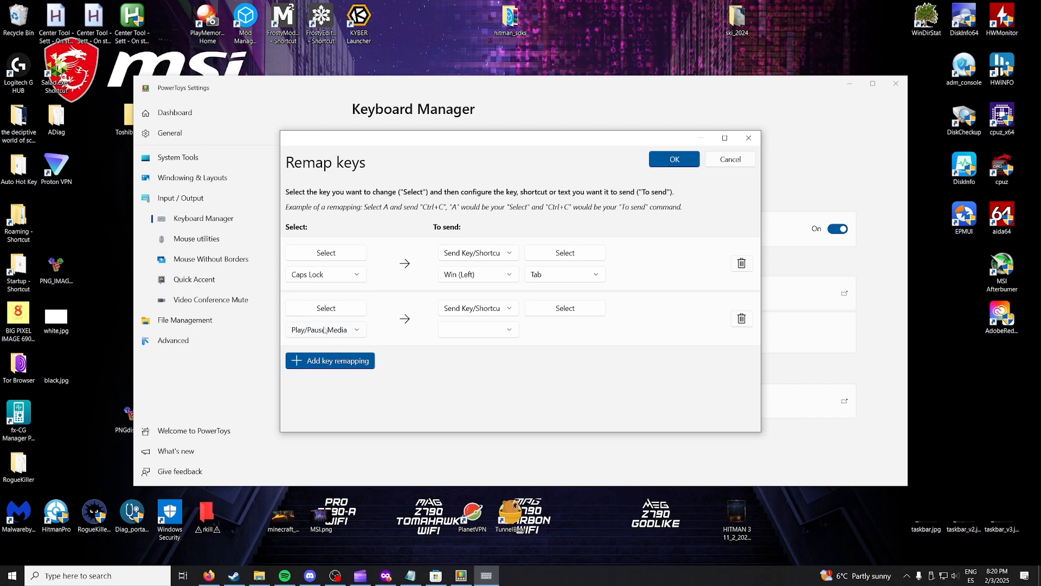
Step: Browse the keys available as the source of the new remapping, keeping Play/Pause Media selected
left_click(335, 331)
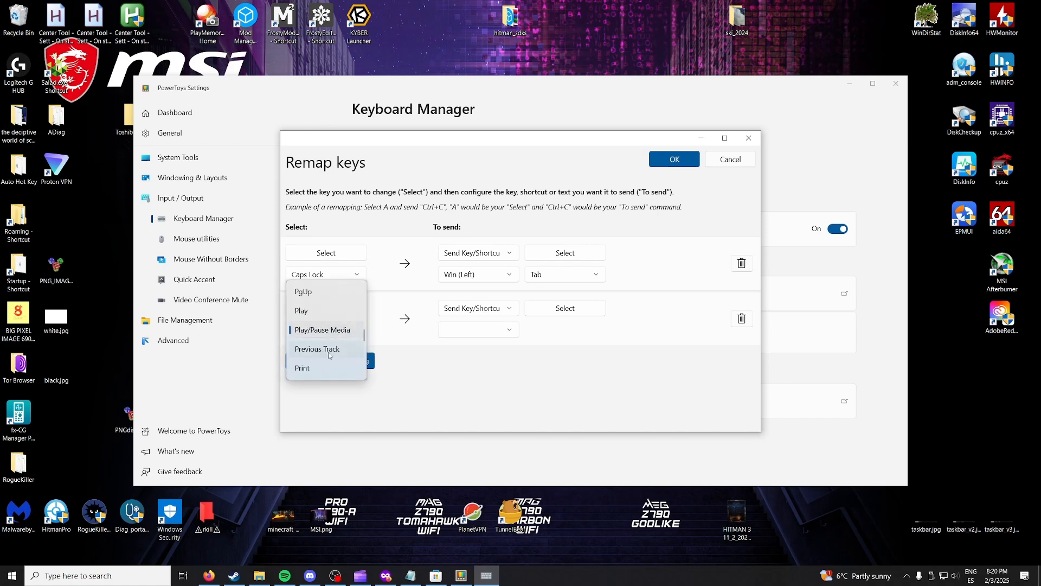
scroll(331, 354, "down", 3)
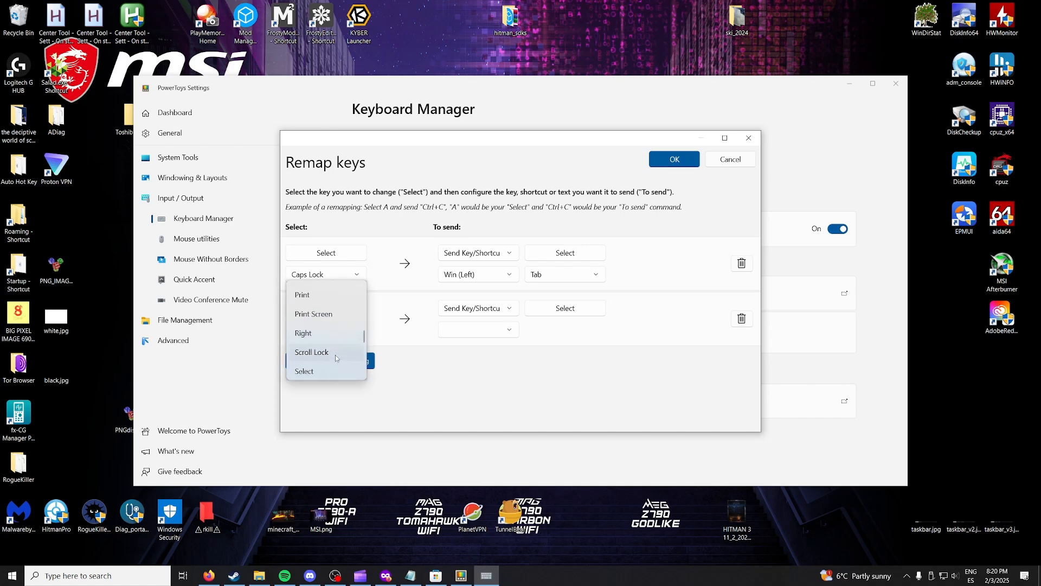
scroll(335, 355, "up", 6)
scroll(335, 355, "up", 5)
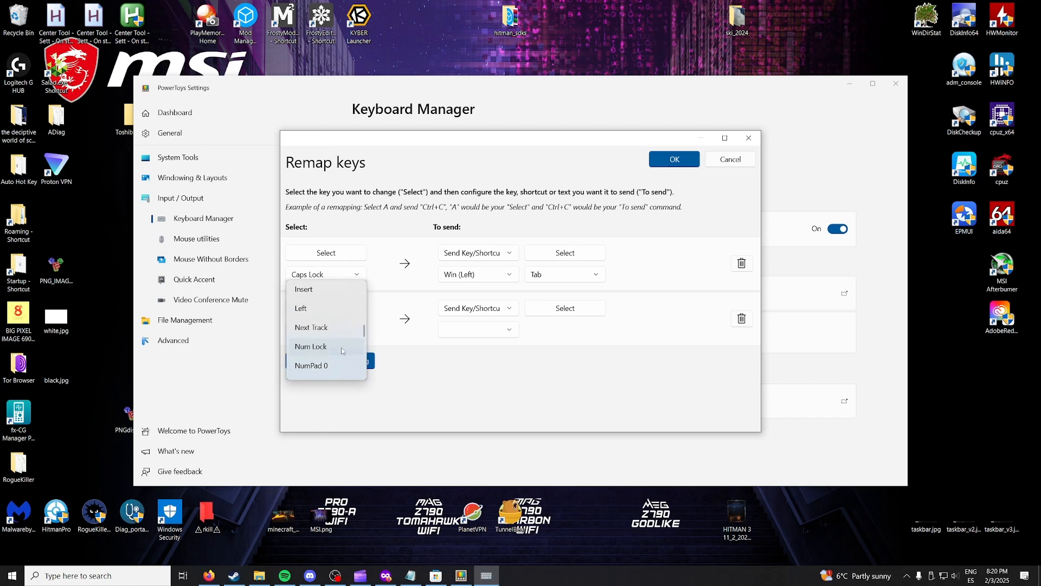
scroll(364, 332, "up", 10)
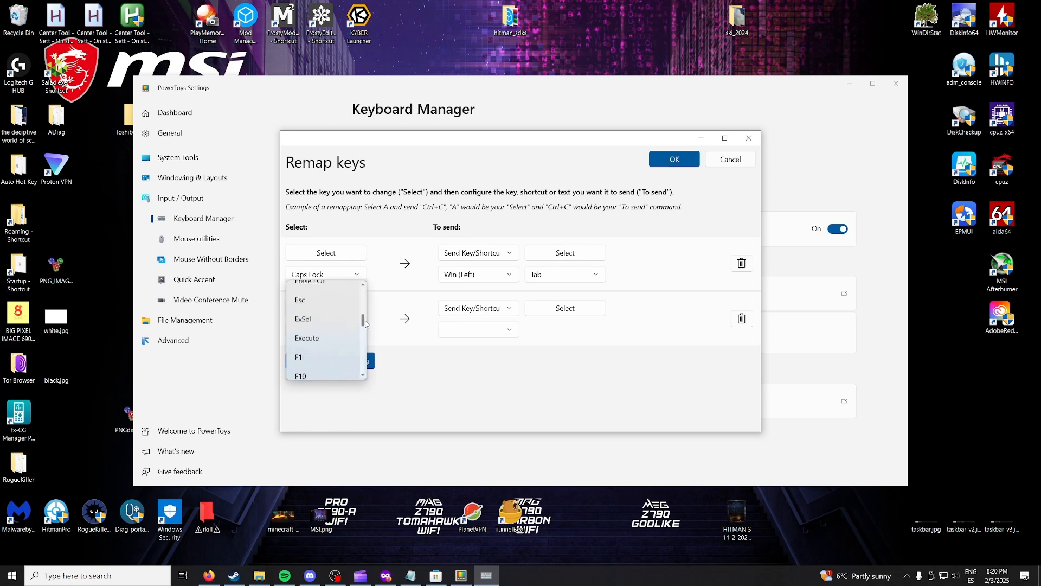
scroll(366, 317, "up", 3)
scroll(366, 315, "up", 5)
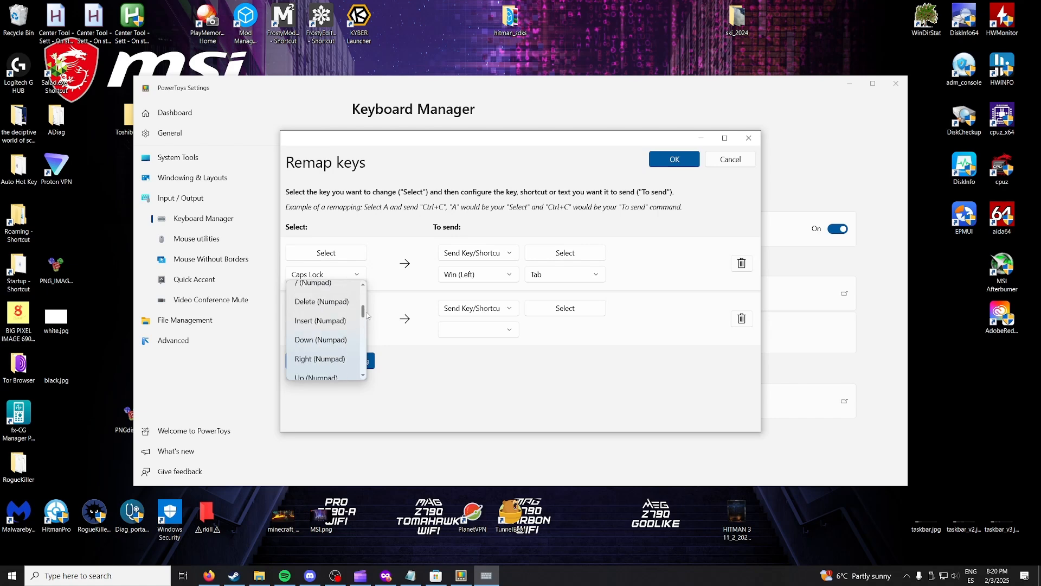
scroll(367, 312, "down", 3)
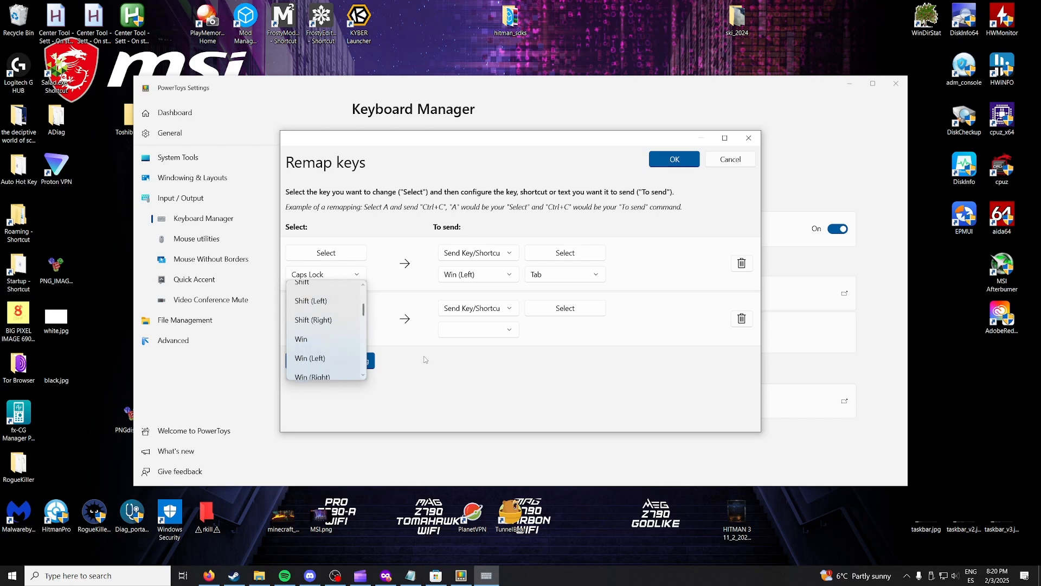
left_click(320, 349)
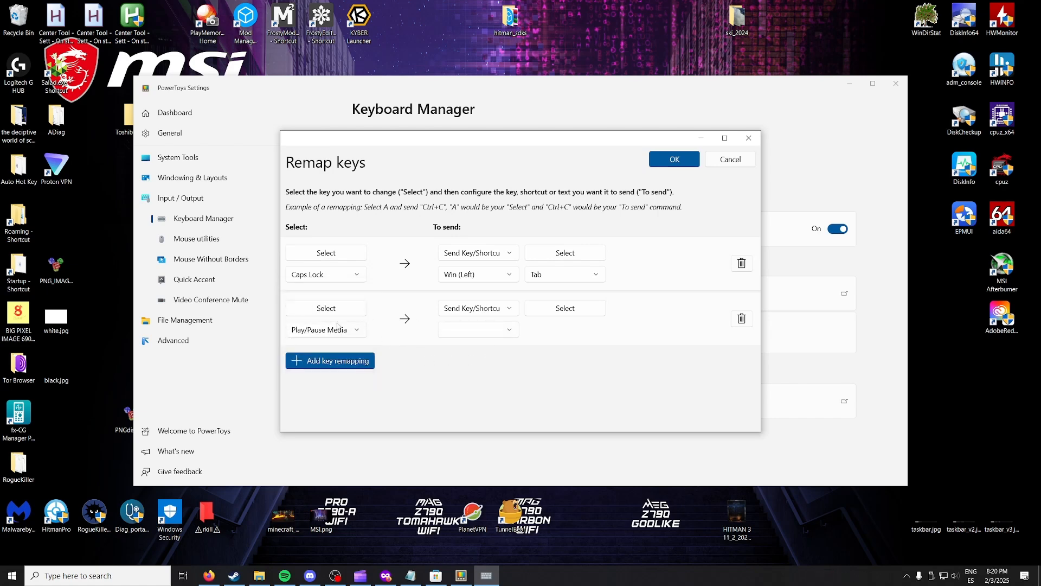
Step: Test capturing Num Lock, Browser Home and the mail key as the new remapping's target, cancelling each capture
left_click(551, 310)
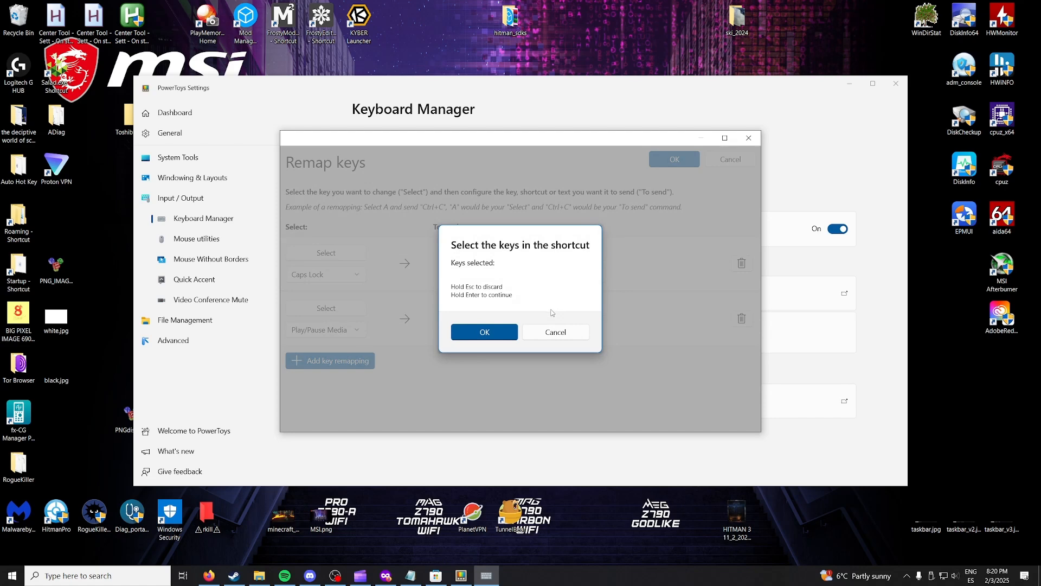
key("Num_Lock")
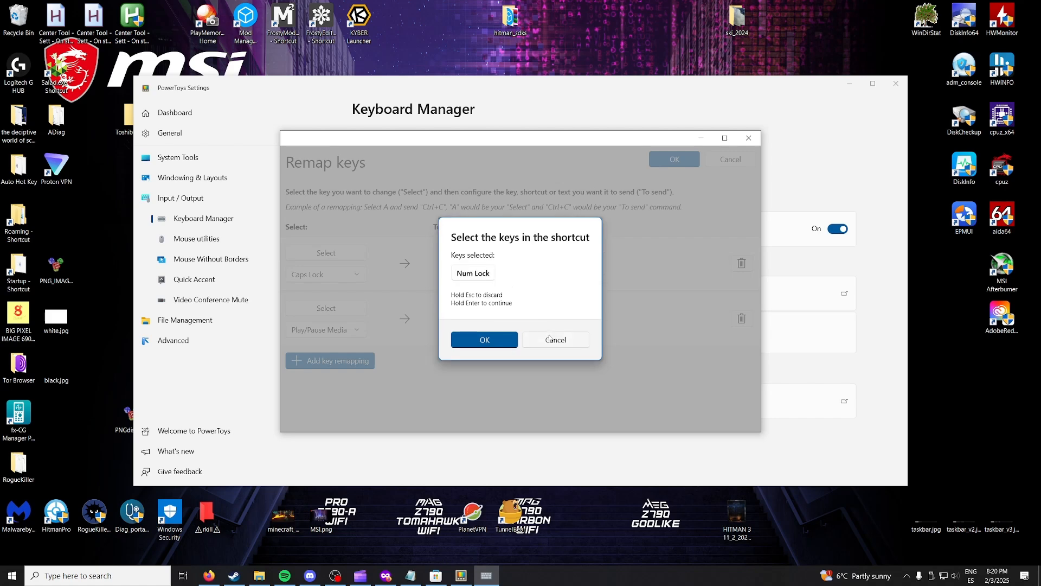
left_click(551, 339)
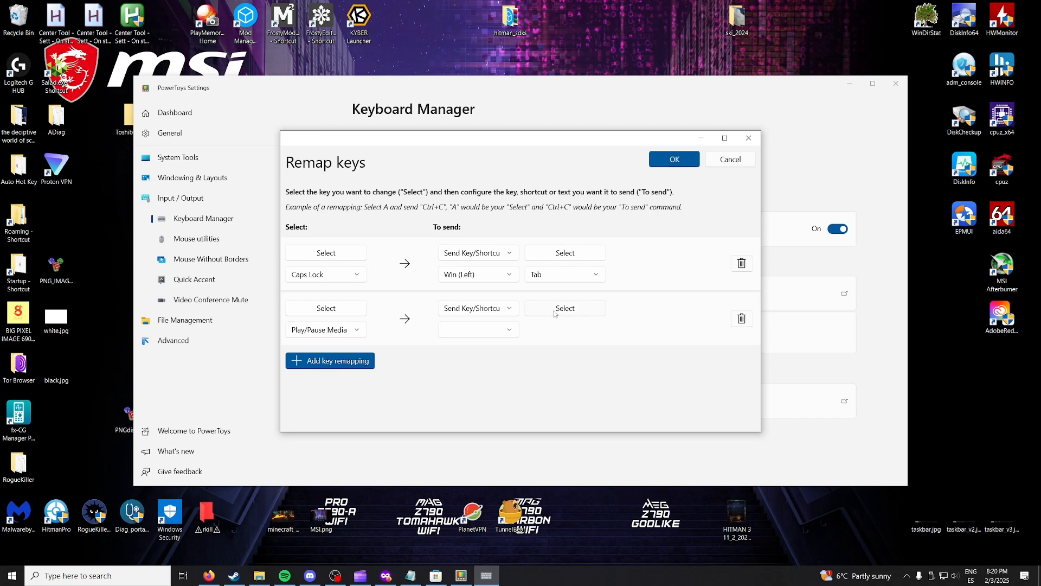
left_click(554, 313)
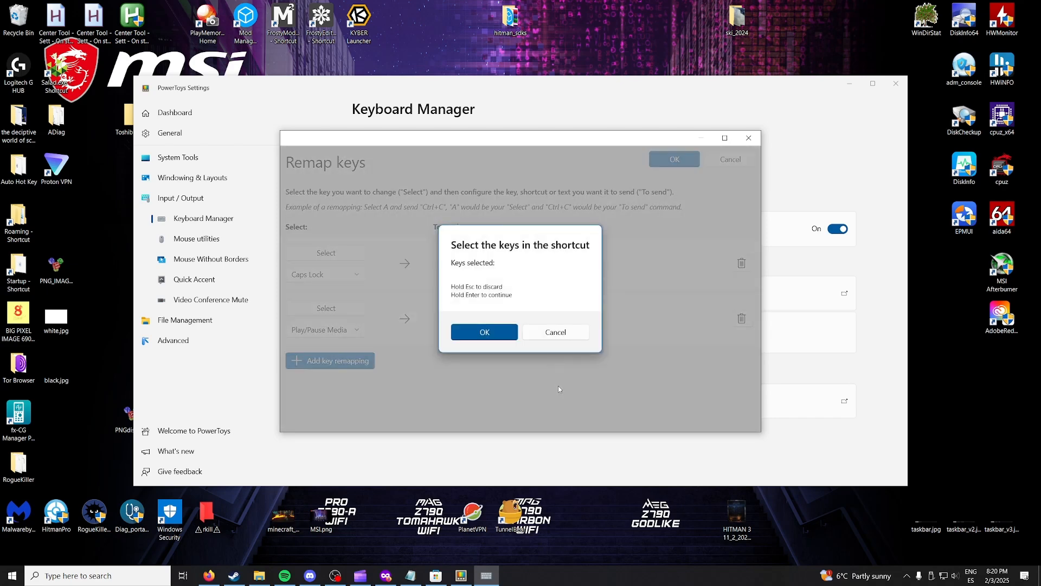
key("XF86HomePage")
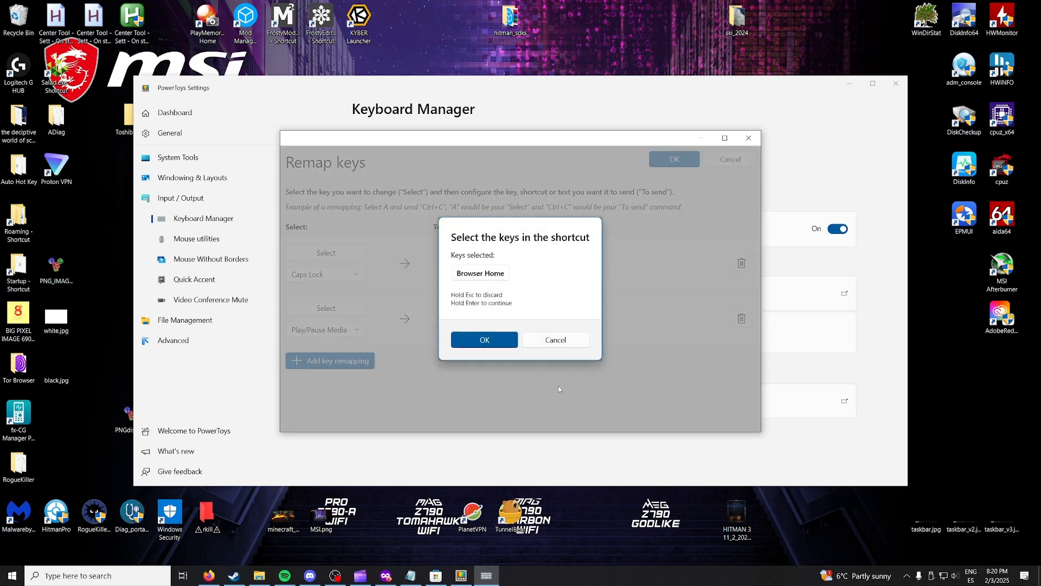
left_click(561, 343)
left_click(564, 324)
key("XF86Mail")
left_click(567, 344)
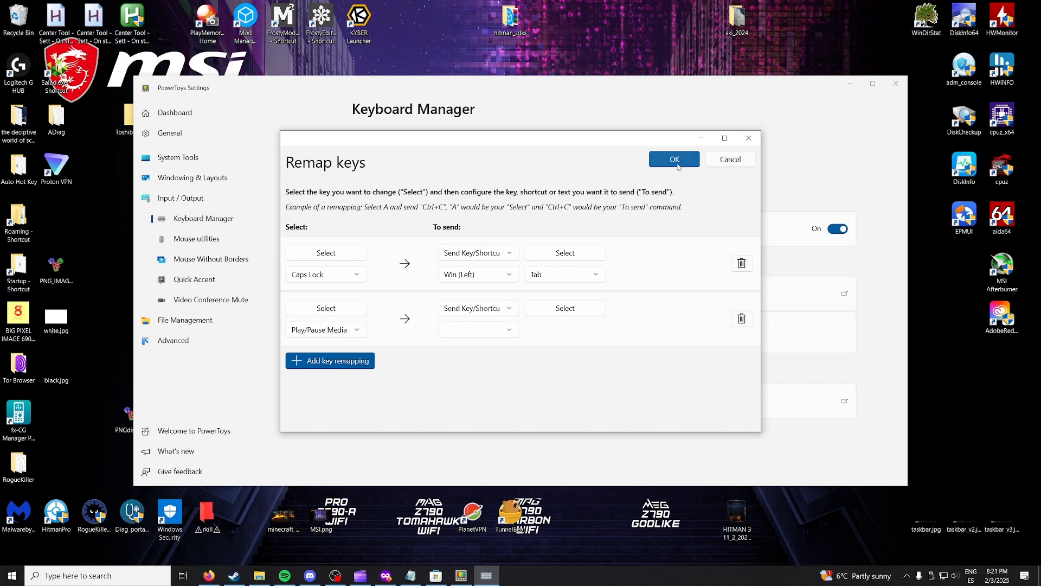
Step: Delete the Play/Pause Media remapping, close the Remap keys editor and minimize PowerToys Settings
left_click(742, 320)
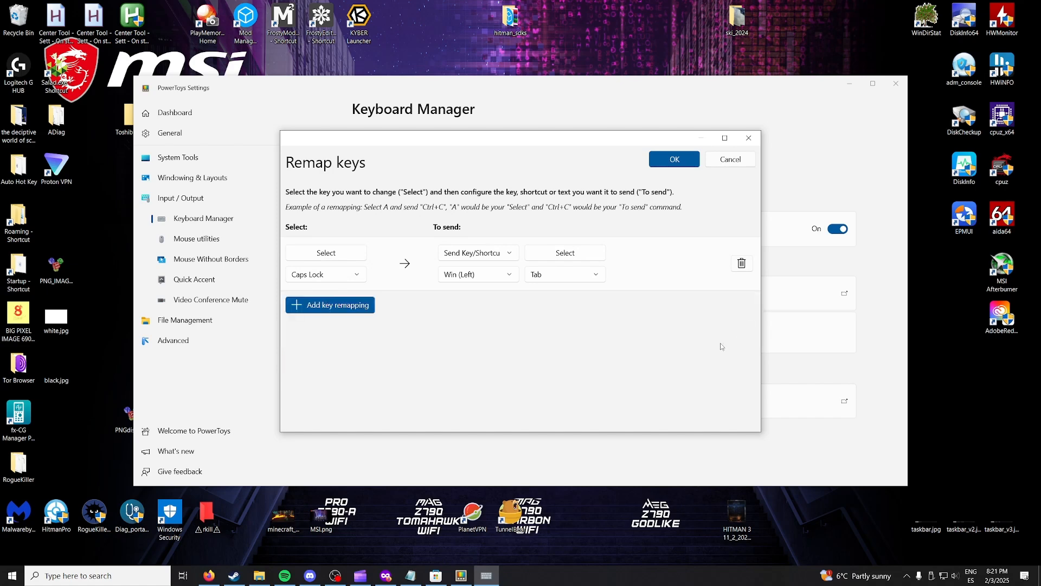
left_click(749, 139)
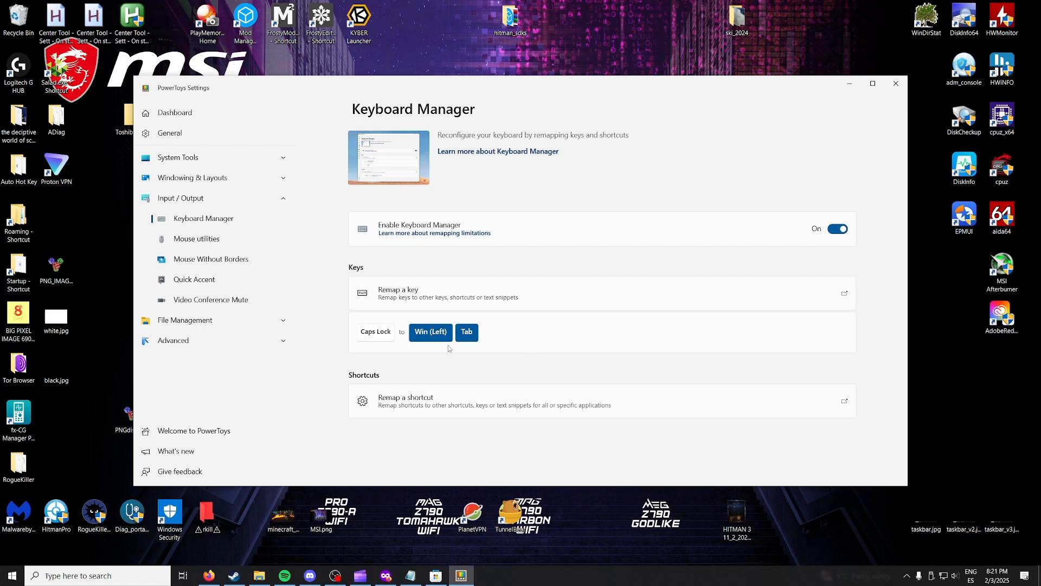
left_click(849, 84)
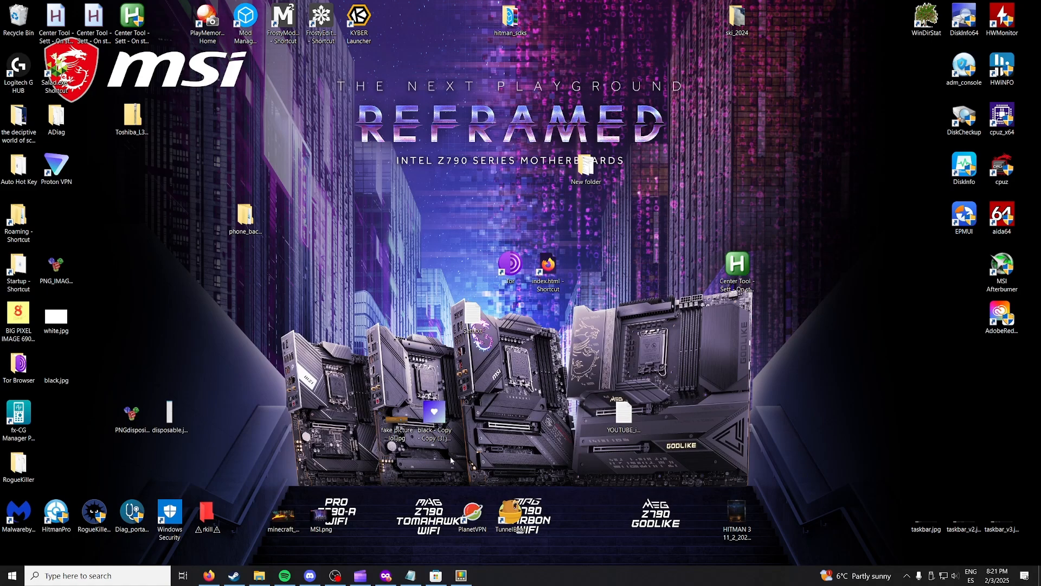
Step: Switch to Firefox and view the SharpKeys search results and its Microsoft Store download page
left_click(386, 576)
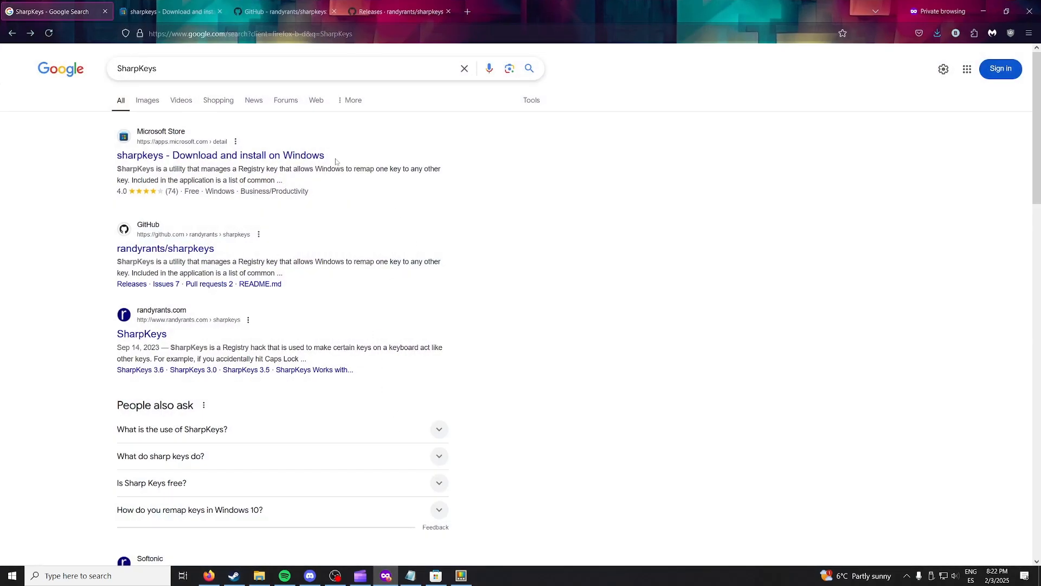
double_click(121, 69)
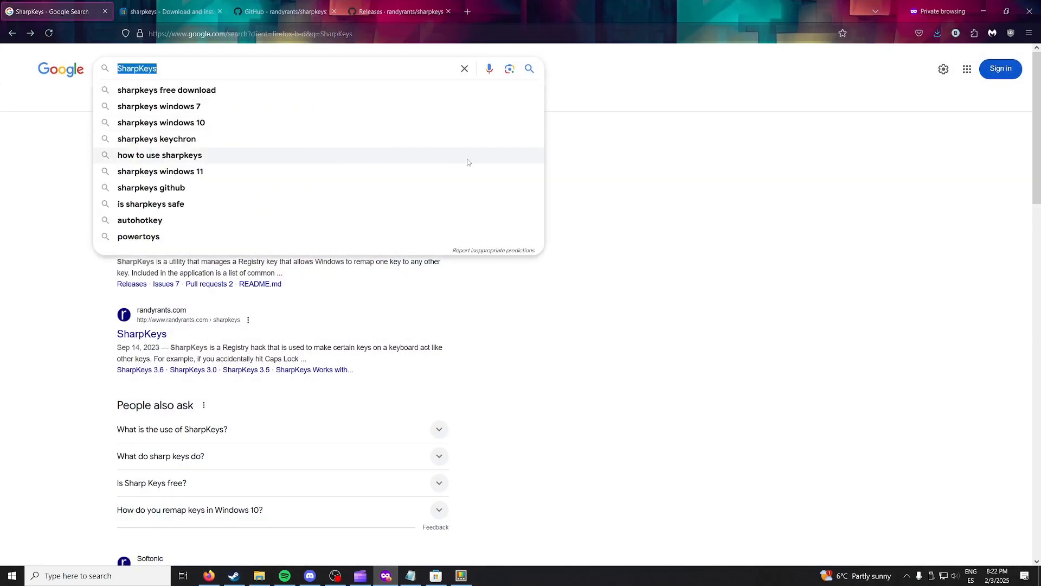
left_click(654, 179)
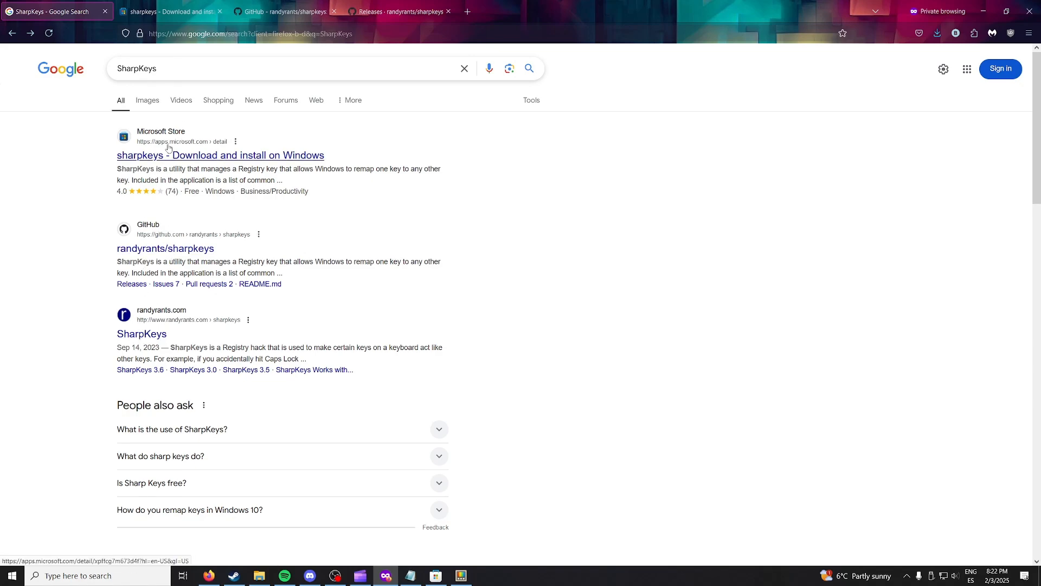
left_click(172, 12)
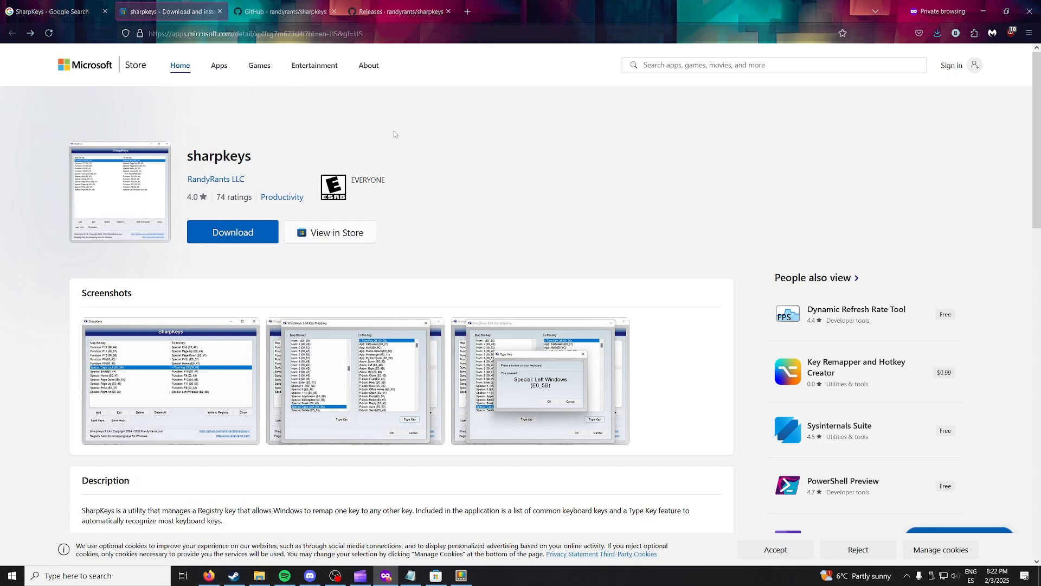
Step: Examine the SharpKeys GitHub repository and the install instructions in its README
left_click(308, 4)
scroll(163, 217, "up", 10)
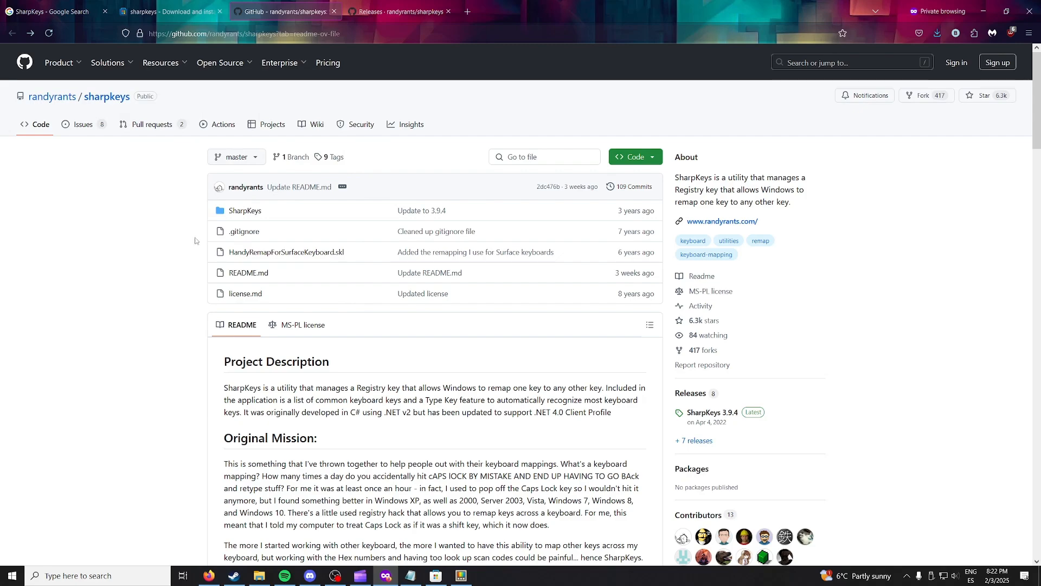
scroll(158, 228, "down", 3)
scroll(162, 219, "down", 4)
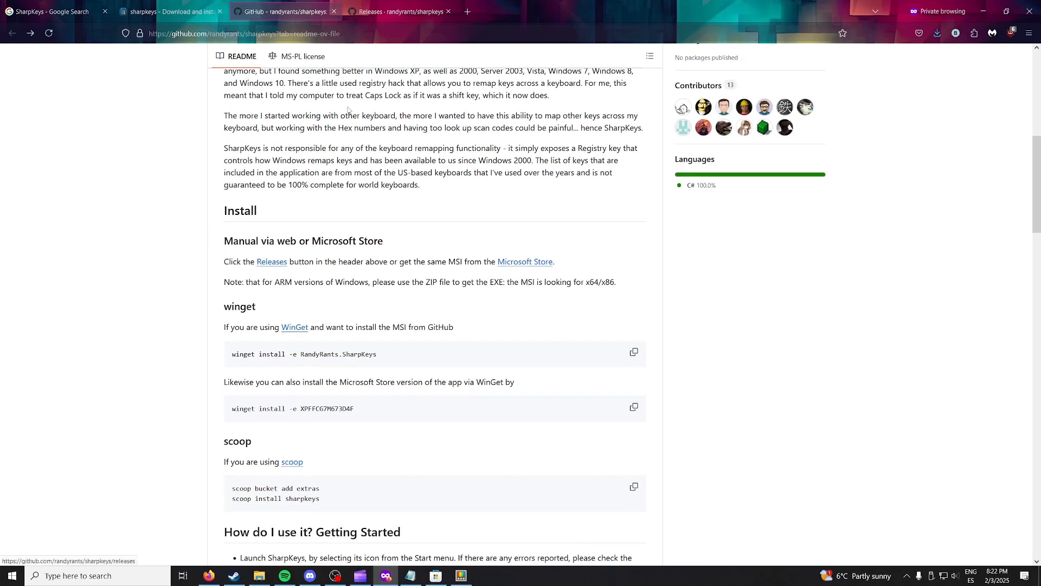
Step: View the SharpKeys 3.9.4 release page on GitHub and launch SharpKeys.exe from the sharpkeys394 download folder
left_click(400, 4)
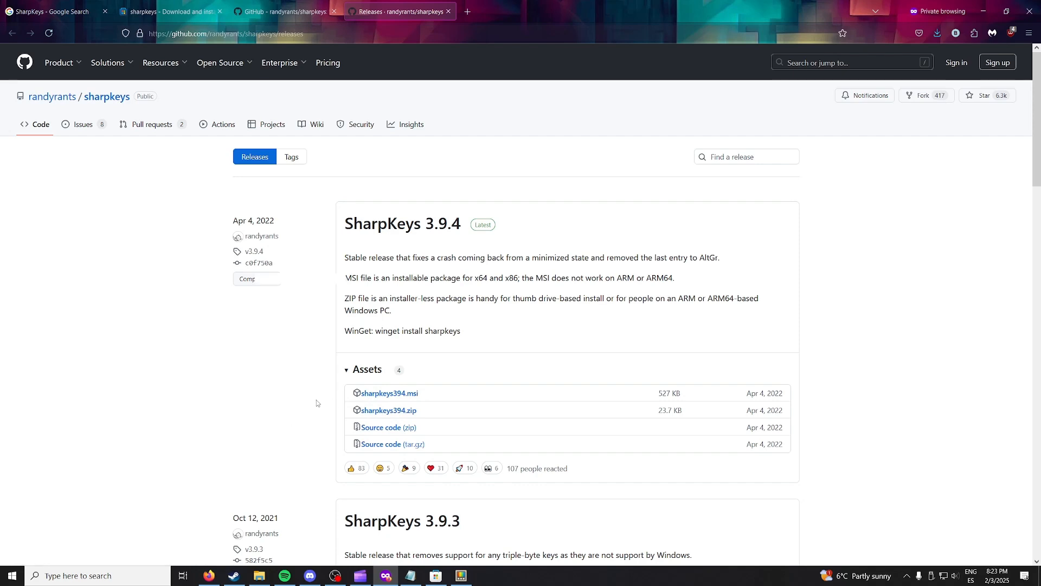
left_click(262, 575)
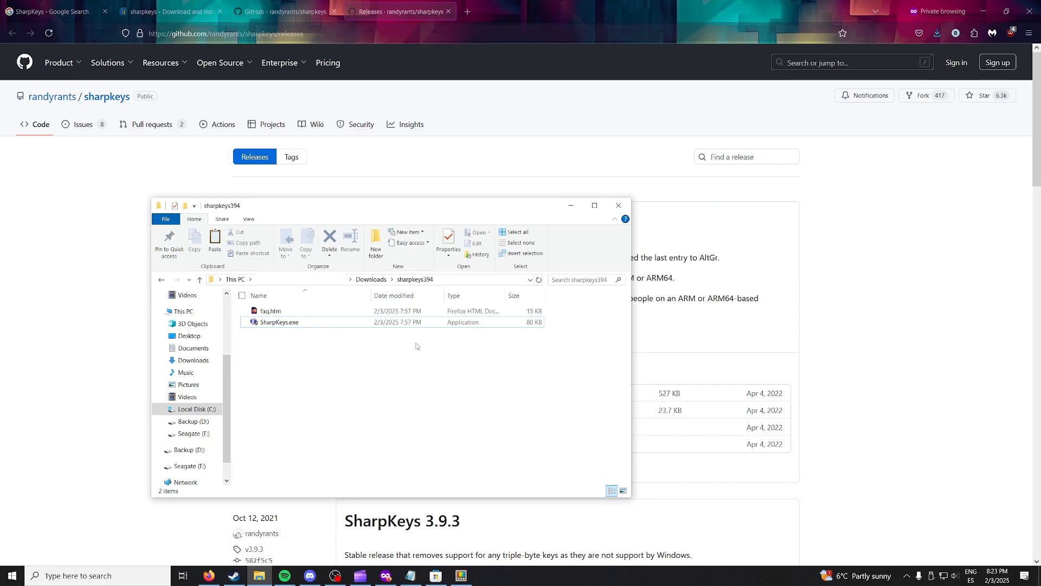
double_click(411, 325)
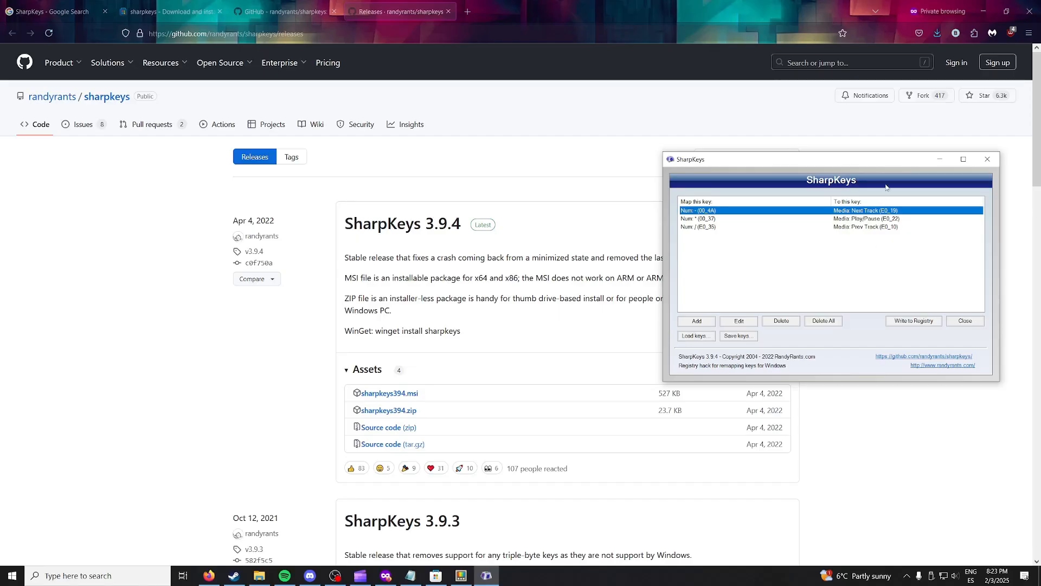
left_click_drag(891, 161, 549, 166)
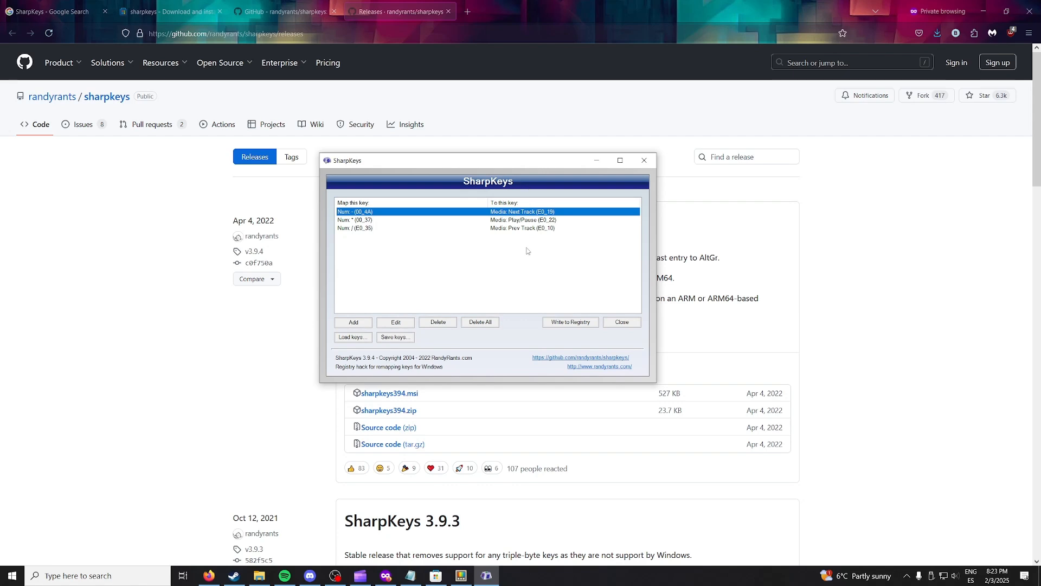
left_click(558, 264)
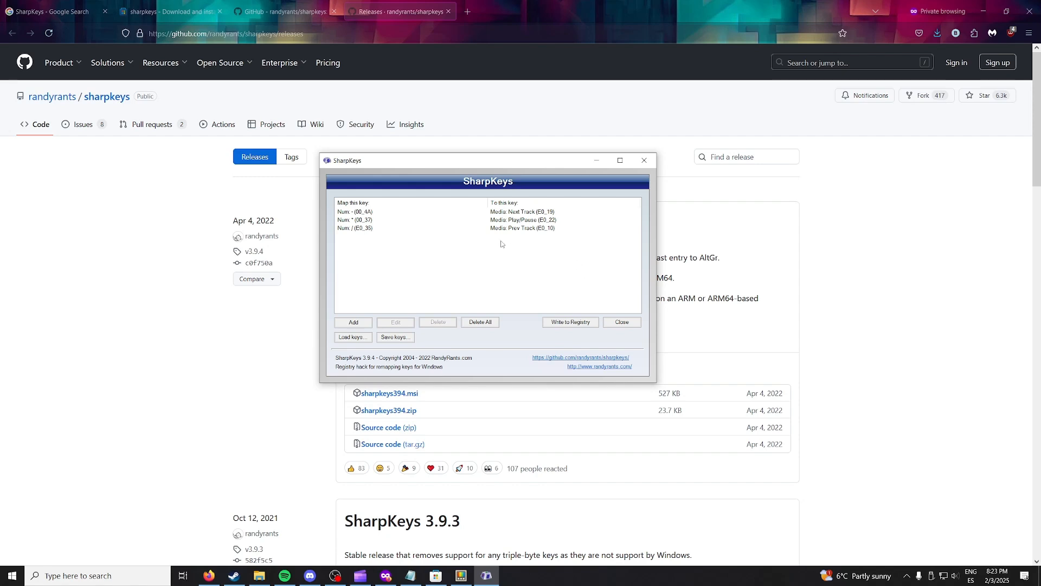
Step: Try adding a key mapping from Key: 0 (00_0B) to Media: Play/Pause (E0_22)
left_click(362, 325)
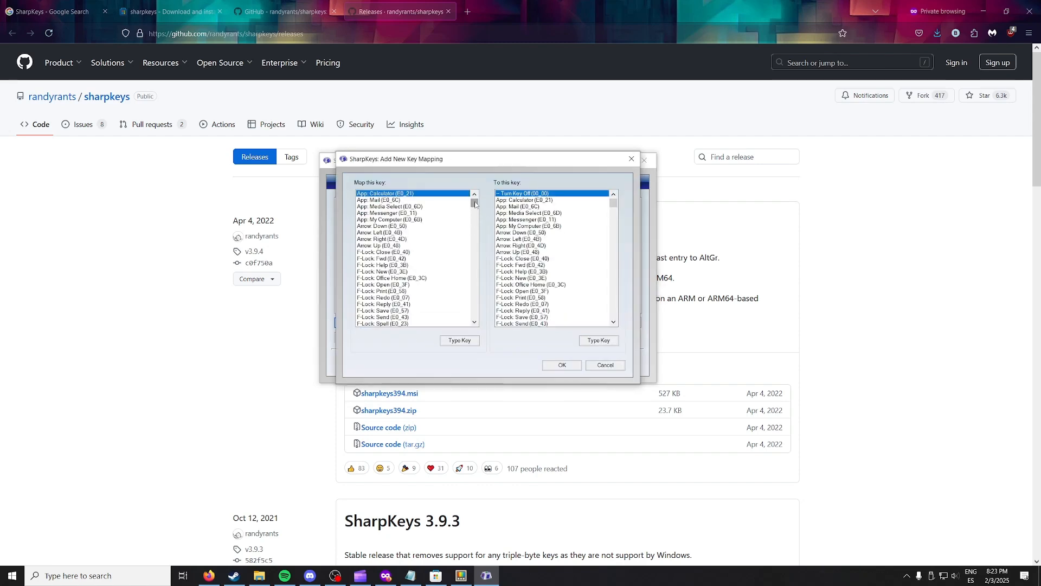
left_click_drag(474, 204, 477, 314)
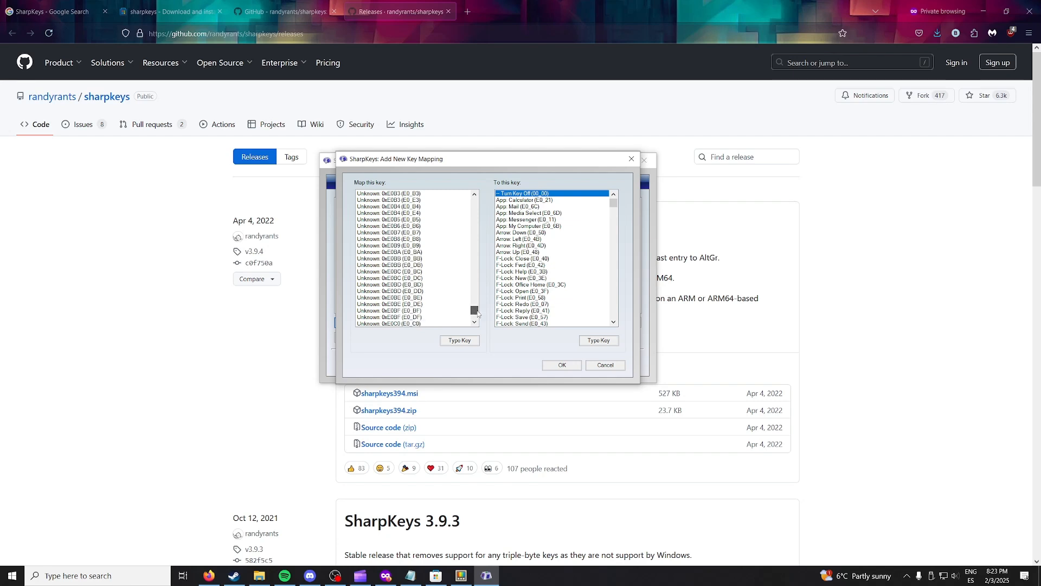
mouse_move(477, 314)
left_mouse_down()
mouse_move(480, 323)
mouse_move(481, 305)
mouse_move(481, 316)
left_mouse_up()
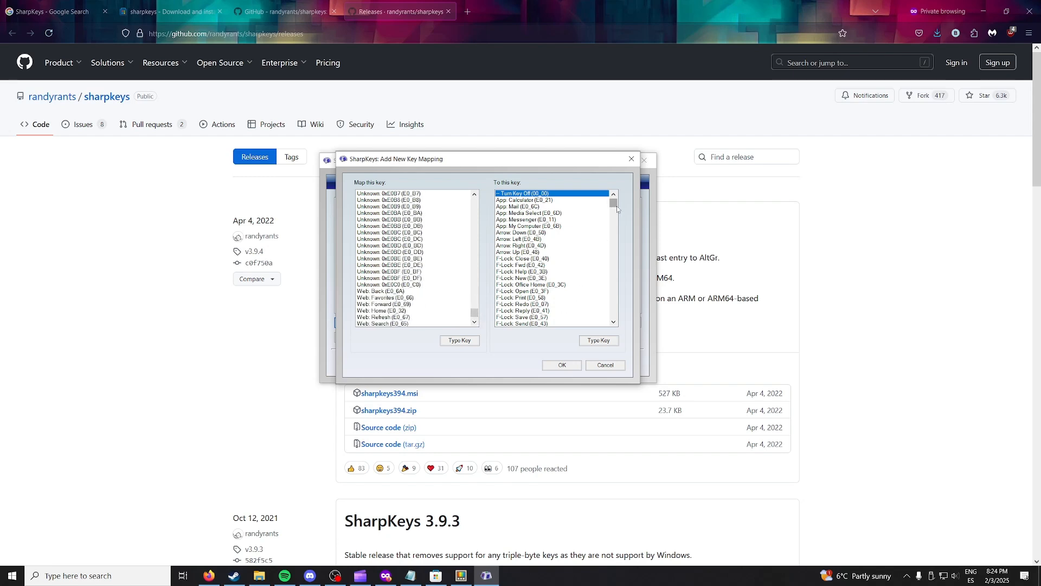
left_click_drag(615, 204, 615, 228)
left_click_drag(475, 313, 480, 227)
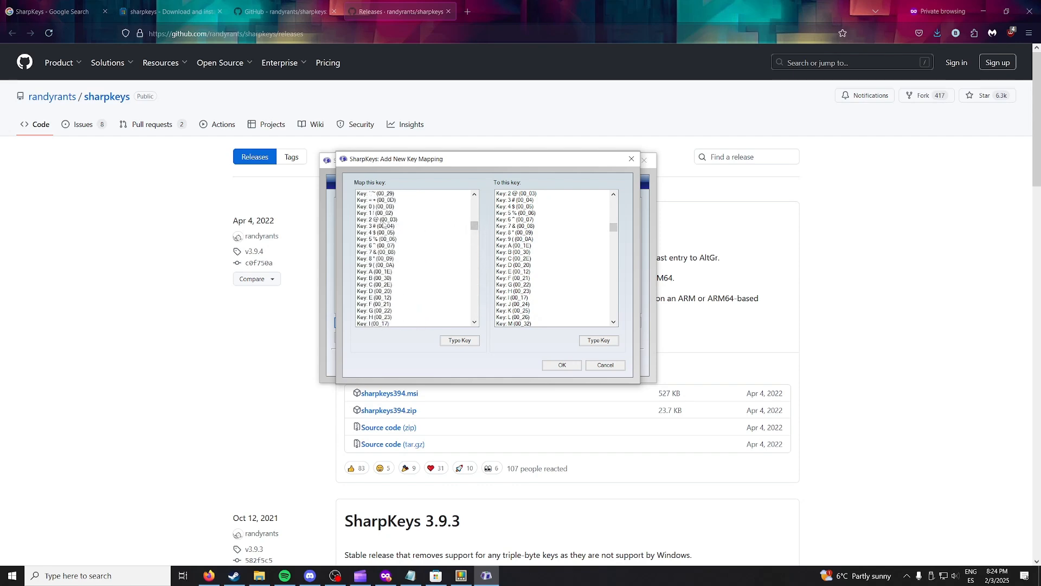
left_click(374, 207)
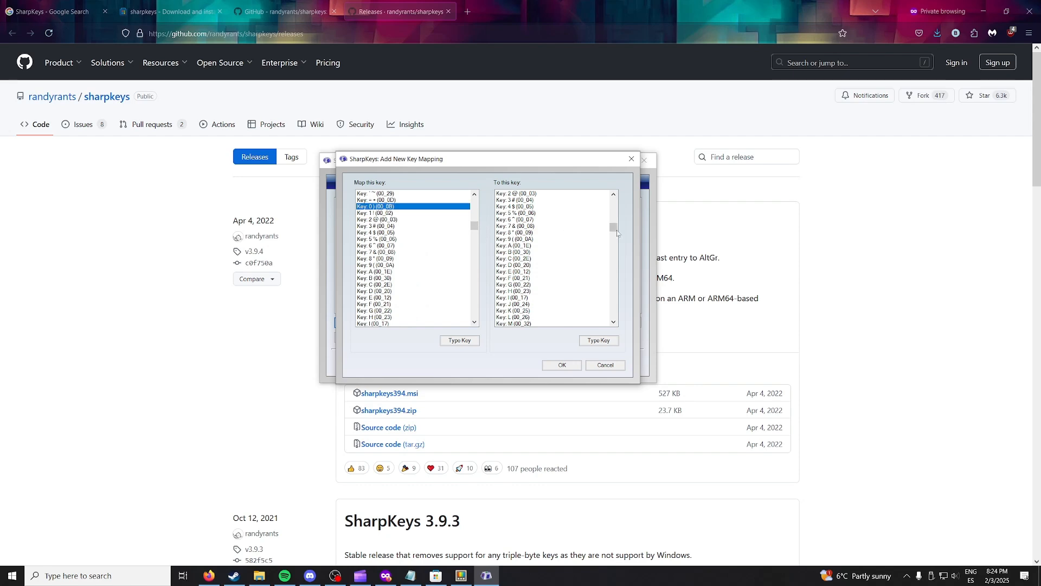
mouse_move(614, 230)
left_mouse_down()
mouse_move(610, 254)
mouse_move(612, 239)
left_mouse_up()
left_click(527, 258)
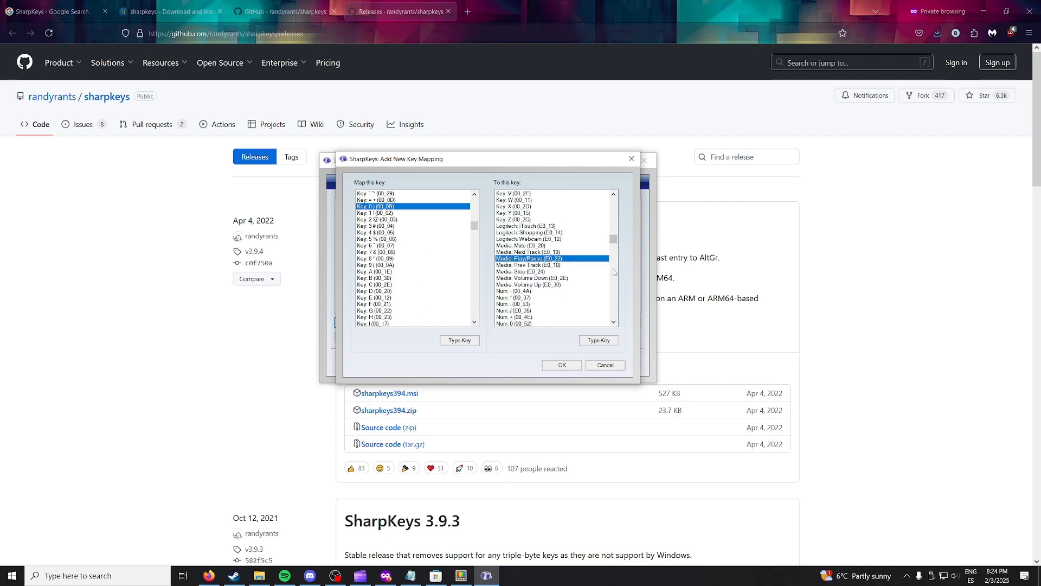
left_click(562, 365)
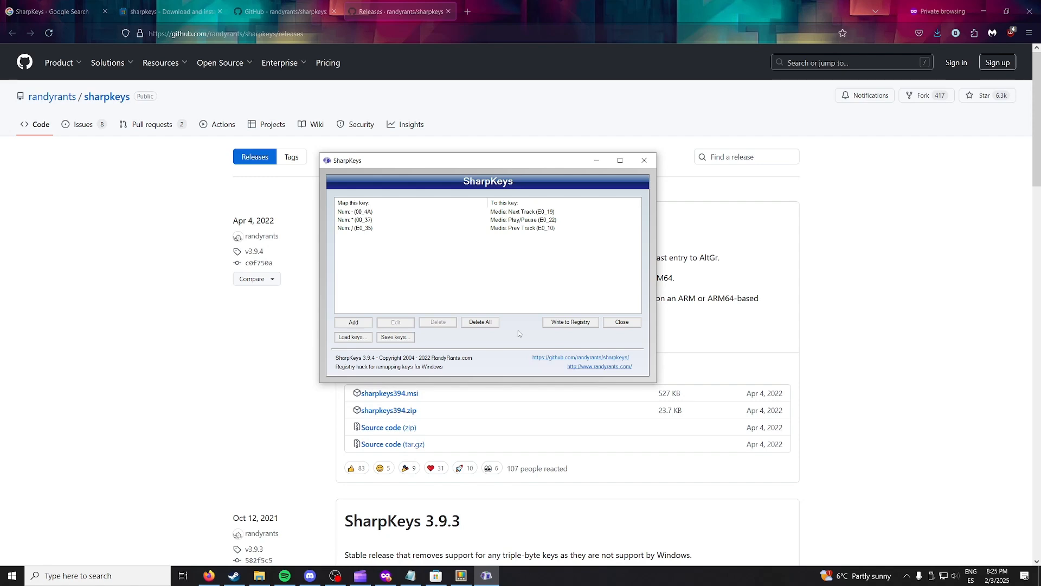
Step: Close SharpKeys and minimize the browser window to return to the desktop
left_click(622, 322)
left_click(990, 5)
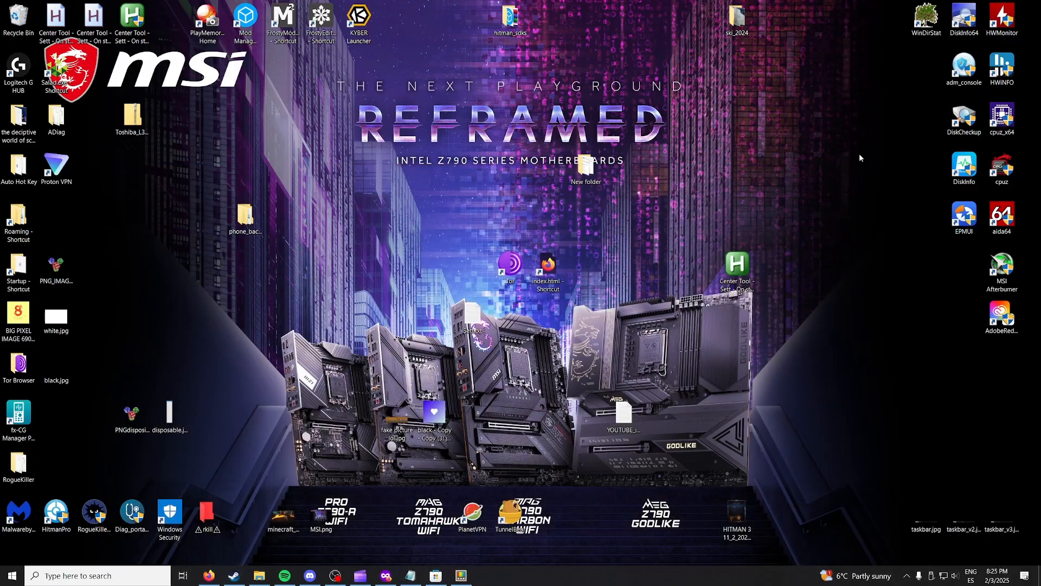